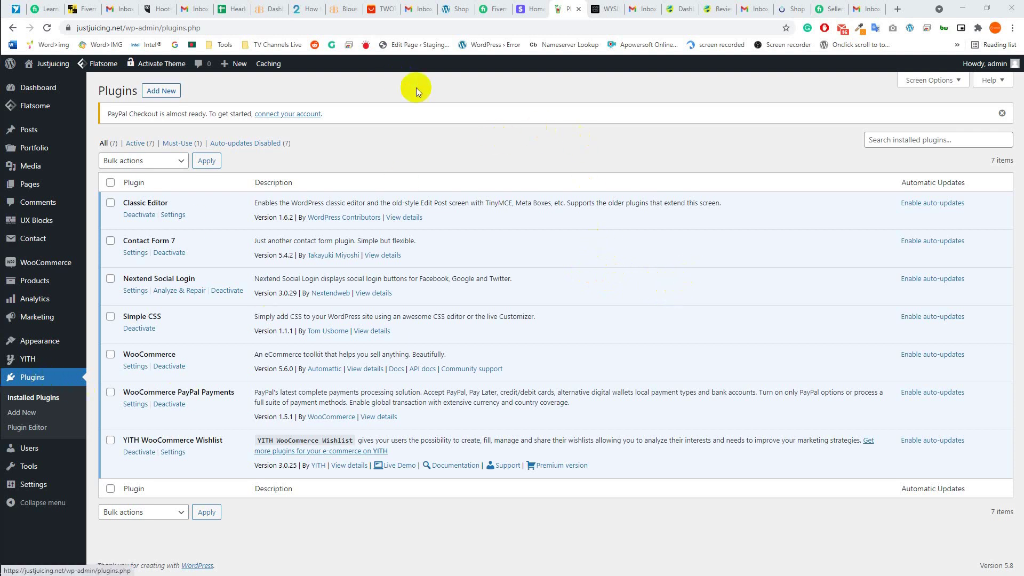
- Go to Add New Plugins and search the plugin directory for 'Apple pay'
{"action": "left_click", "coordinate": [159, 91]}
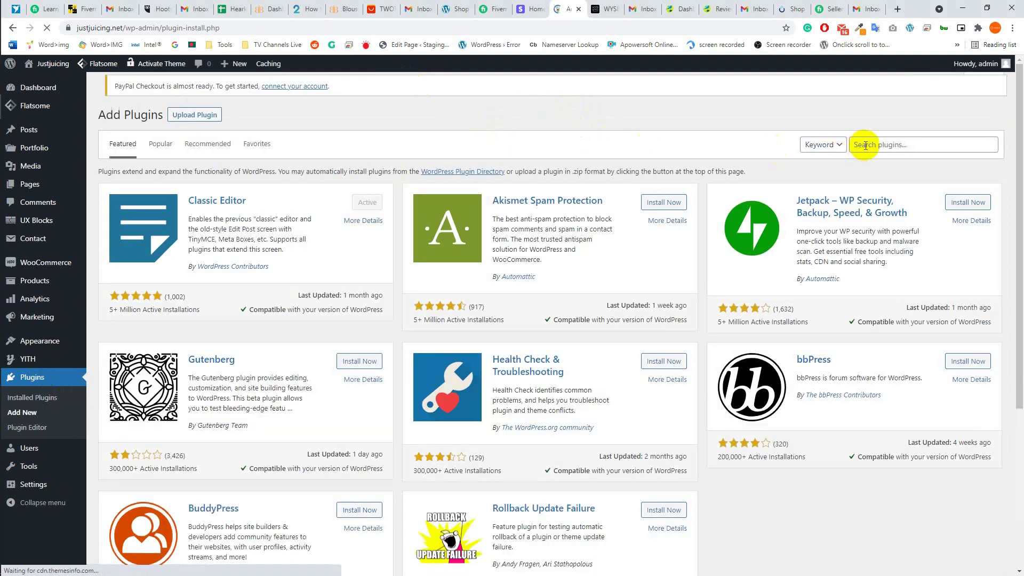
{"action": "left_click", "coordinate": [865, 144]}
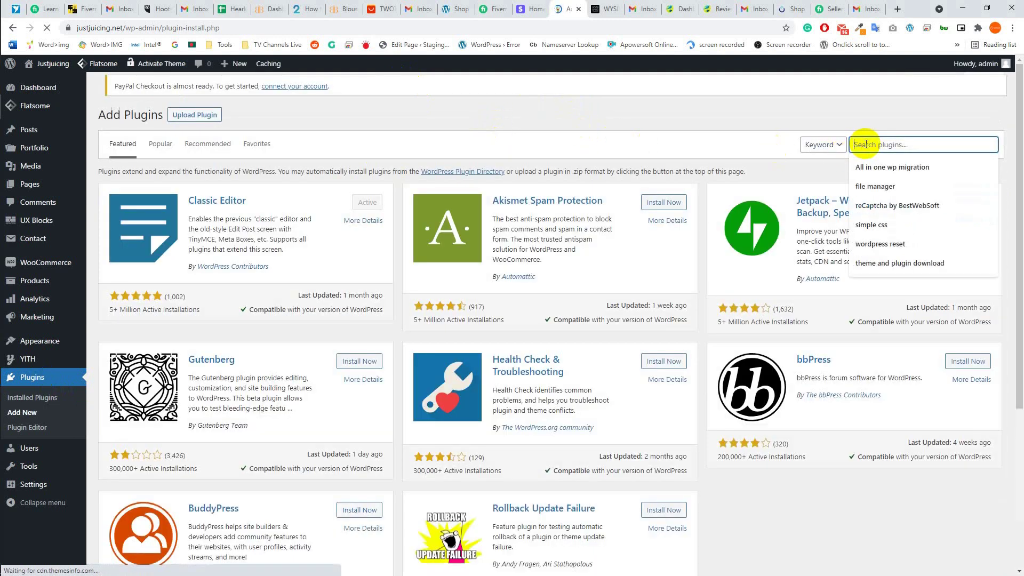
{"action": "type", "text": "App"}
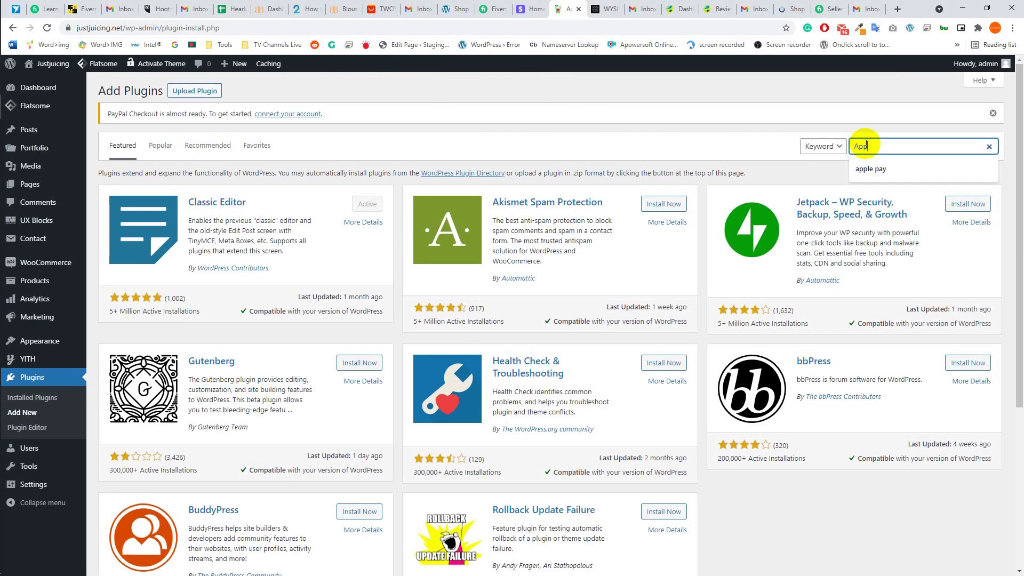
{"action": "type", "text": "le pay"}
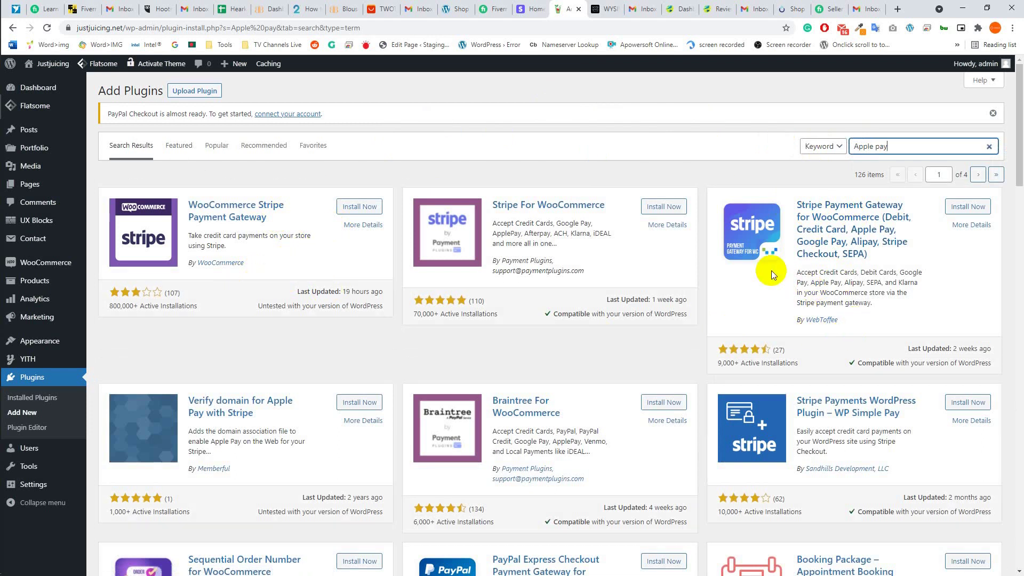
- Install and activate WebToffee's Stripe Payment Gateway for WooCommerce (Basic) plugin
{"action": "left_click", "coordinate": [964, 208]}
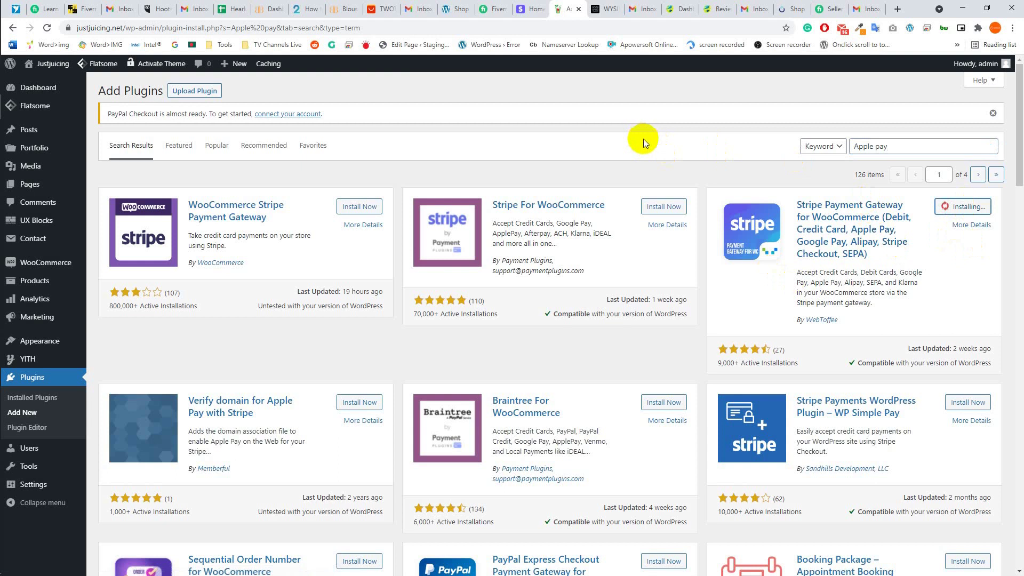
{"action": "left_click", "coordinate": [971, 206]}
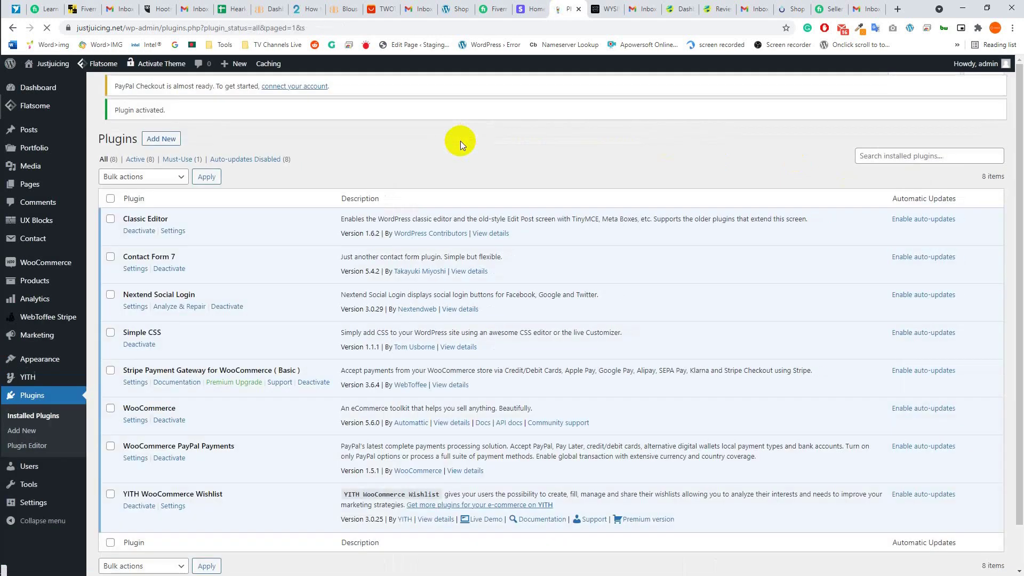
{"action": "scroll", "coordinate": [294, 211], "scroll_direction": "down", "scroll_amount": 1}
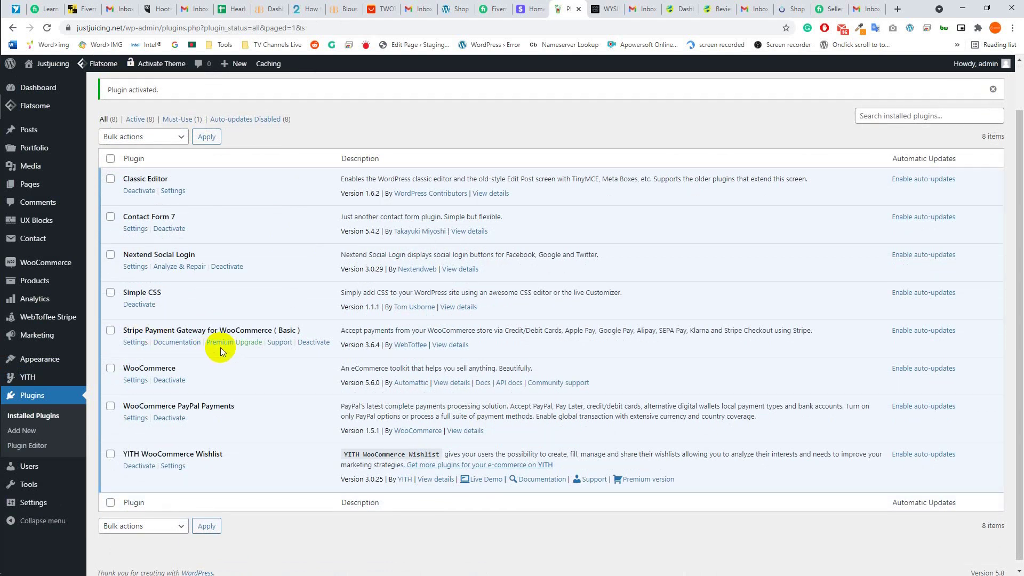
- Open the Stripe plugin's General Settings to review the live publishable and secret keys
{"action": "left_click", "coordinate": [134, 342]}
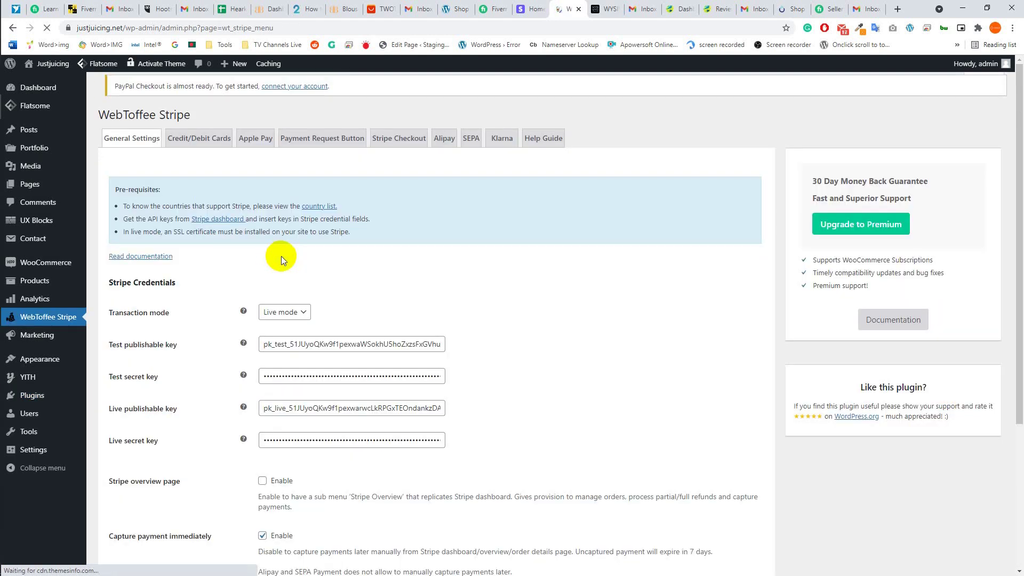
{"action": "scroll", "coordinate": [568, 239], "scroll_direction": "down", "scroll_amount": 1}
{"action": "scroll", "coordinate": [569, 239], "scroll_direction": "up", "scroll_amount": 2}
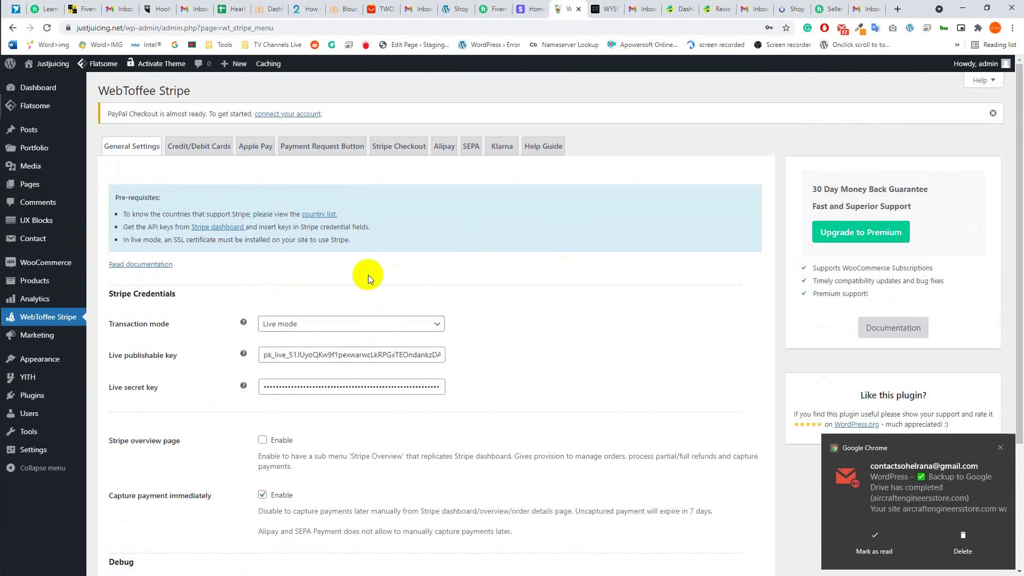
{"action": "scroll", "coordinate": [368, 274], "scroll_direction": "down", "scroll_amount": 1}
{"action": "scroll", "coordinate": [406, 235], "scroll_direction": "up", "scroll_amount": 1}
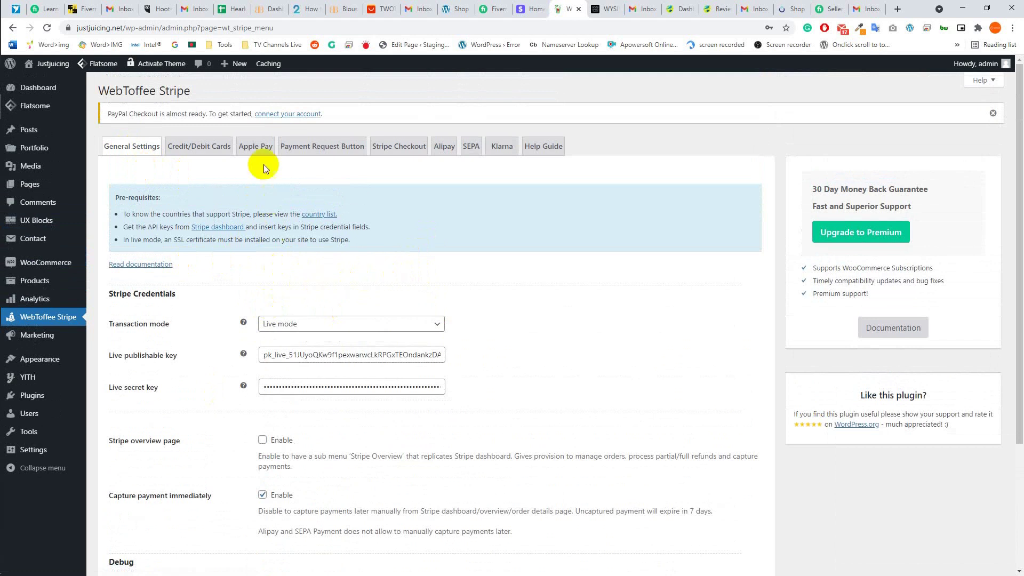
- Download and save the domain association file linked on the Apple Pay tab
{"action": "left_click", "coordinate": [256, 146]}
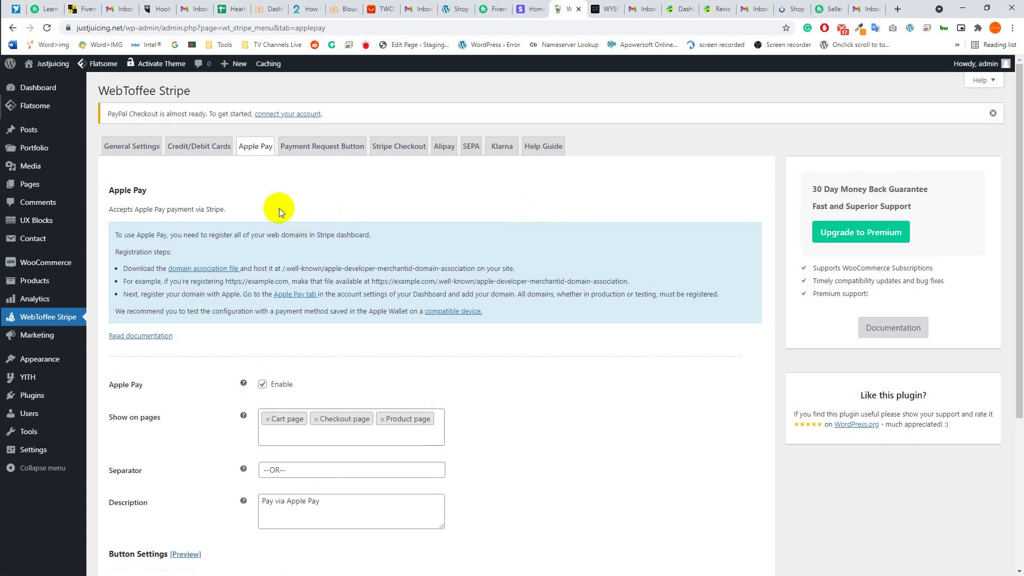
{"action": "scroll", "coordinate": [208, 232], "scroll_direction": "down", "scroll_amount": 1}
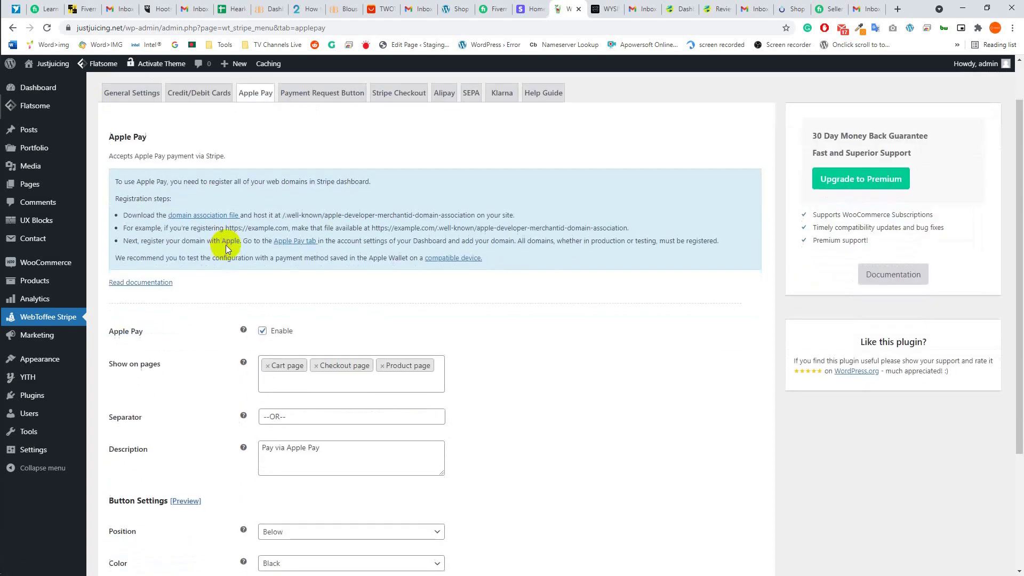
{"action": "scroll", "coordinate": [204, 243], "scroll_direction": "up", "scroll_amount": 1}
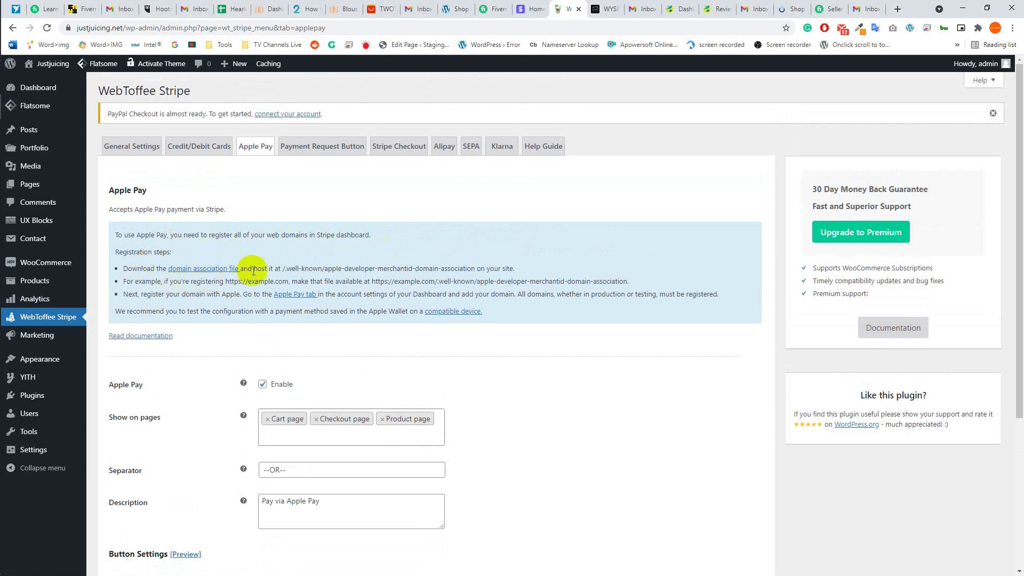
{"action": "left_click", "coordinate": [217, 269]}
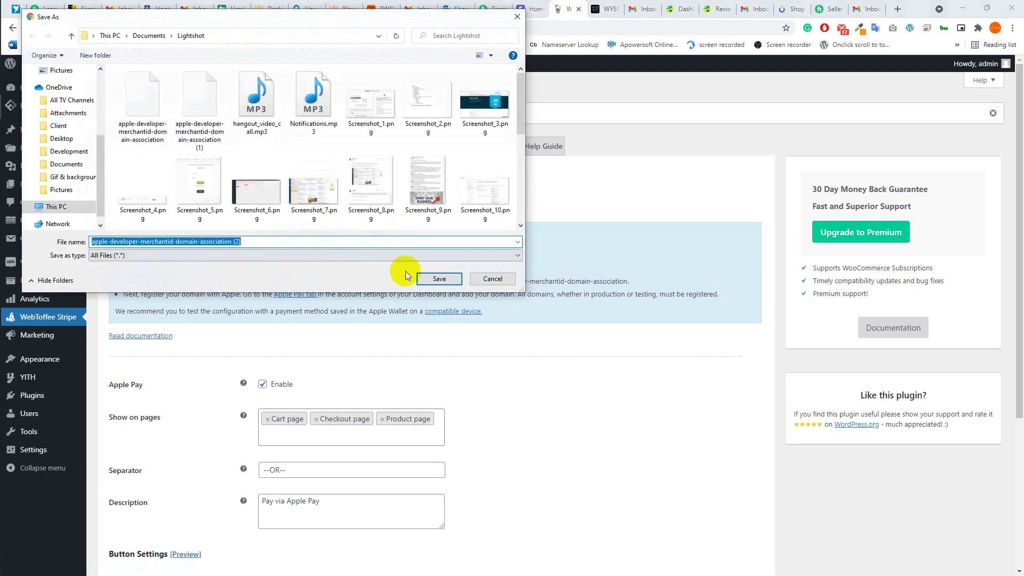
{"action": "left_click", "coordinate": [428, 281]}
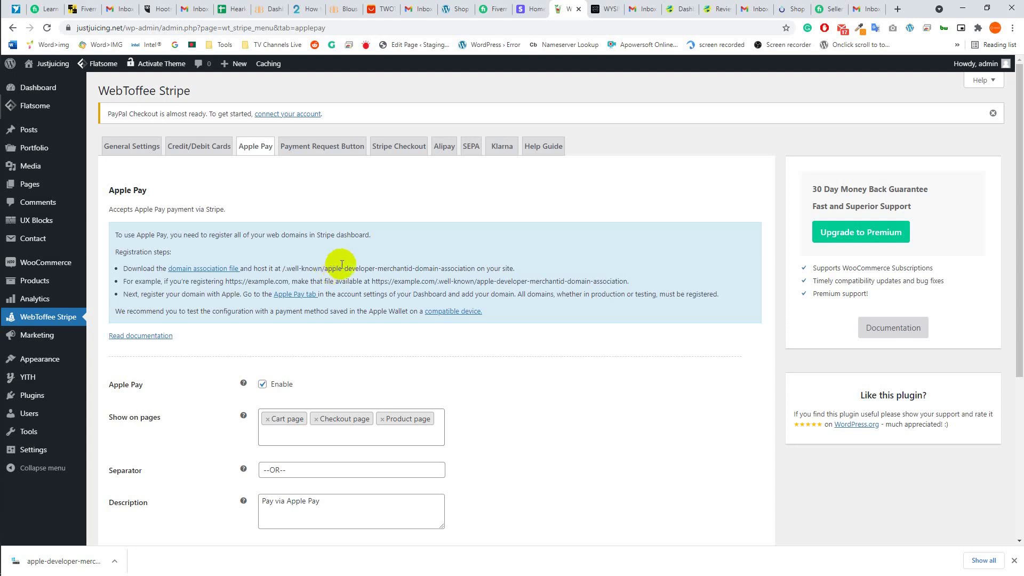
- Open the Add Plugins page in a new browser tab
{"action": "left_click", "coordinate": [36, 392]}
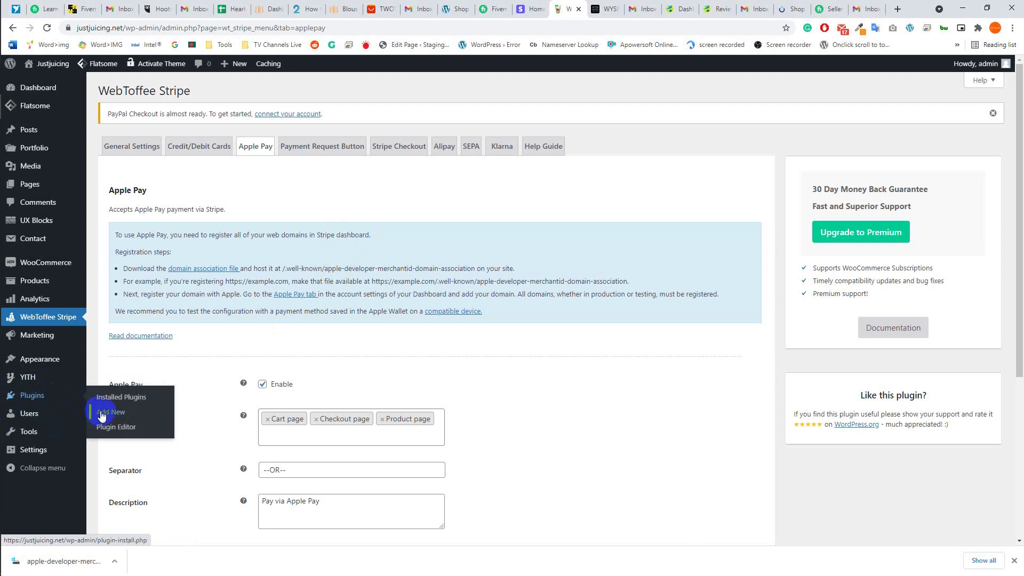
{"action": "right_click", "coordinate": [102, 416]}
{"action": "left_click", "coordinate": [198, 420]}
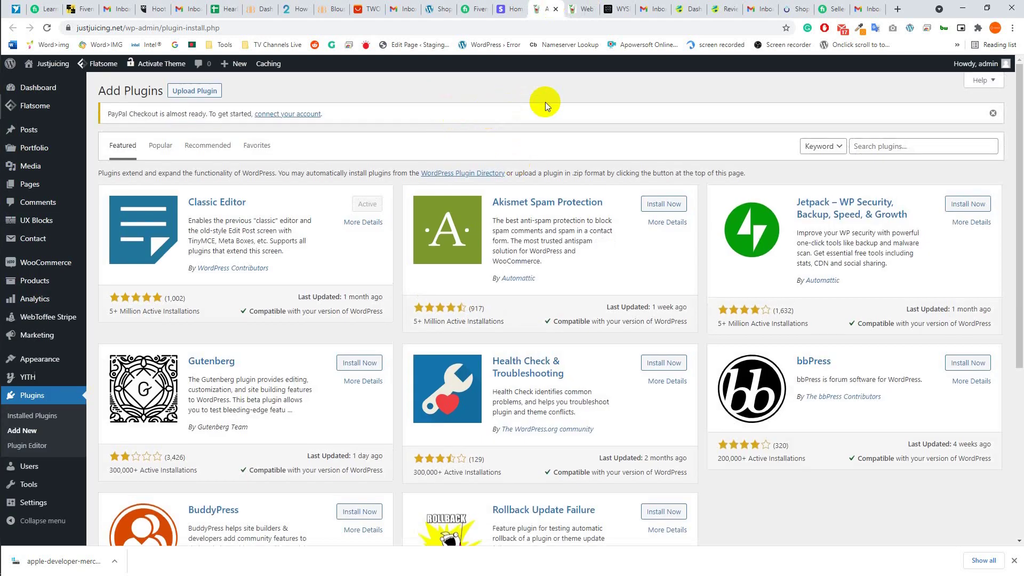
- Search for, install and activate the WP File Manager plugin
{"action": "left_click", "coordinate": [896, 146]}
{"action": "type", "text": "f"}
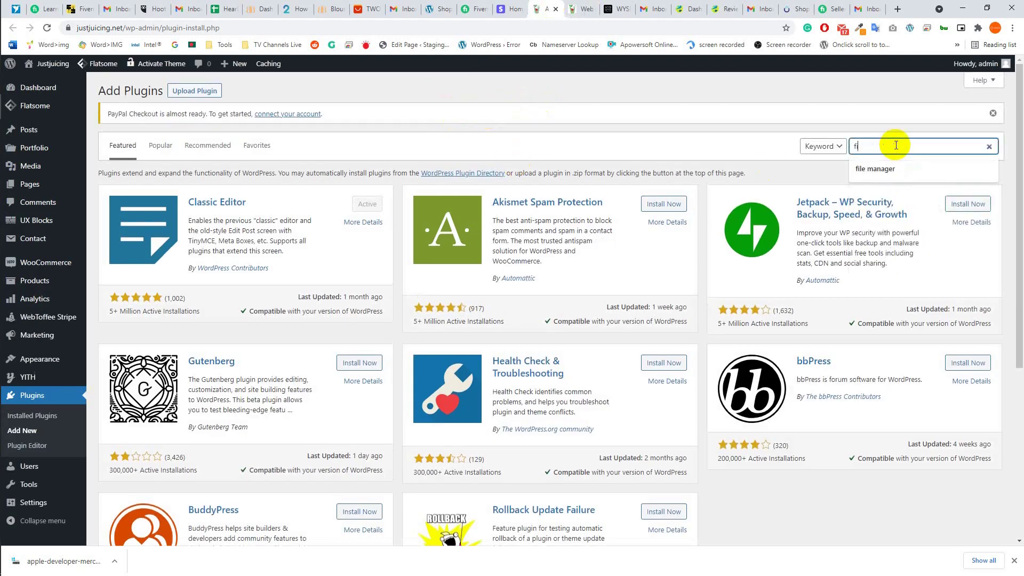
{"action": "type", "text": "ile manager"}
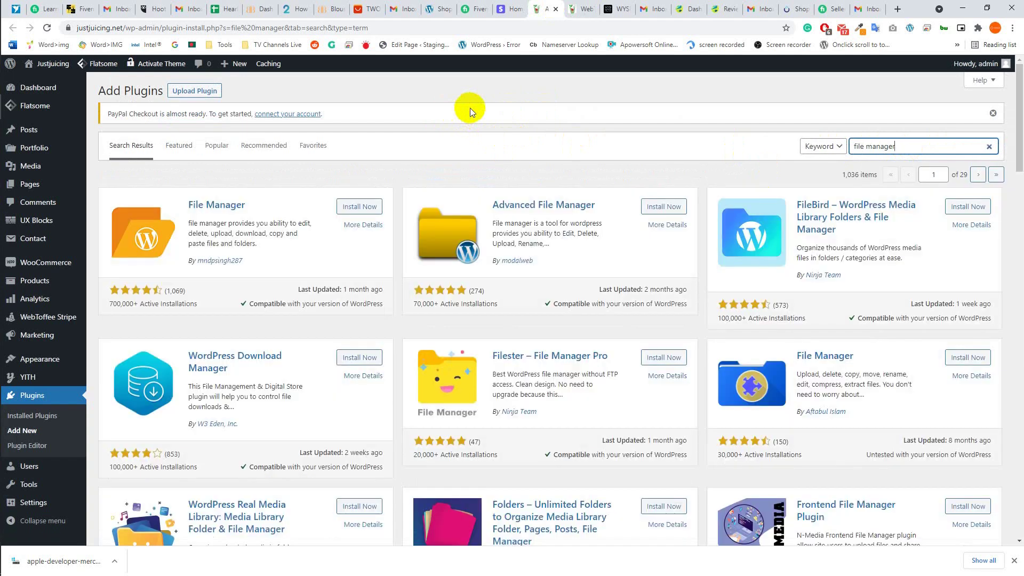
{"action": "left_click", "coordinate": [357, 206]}
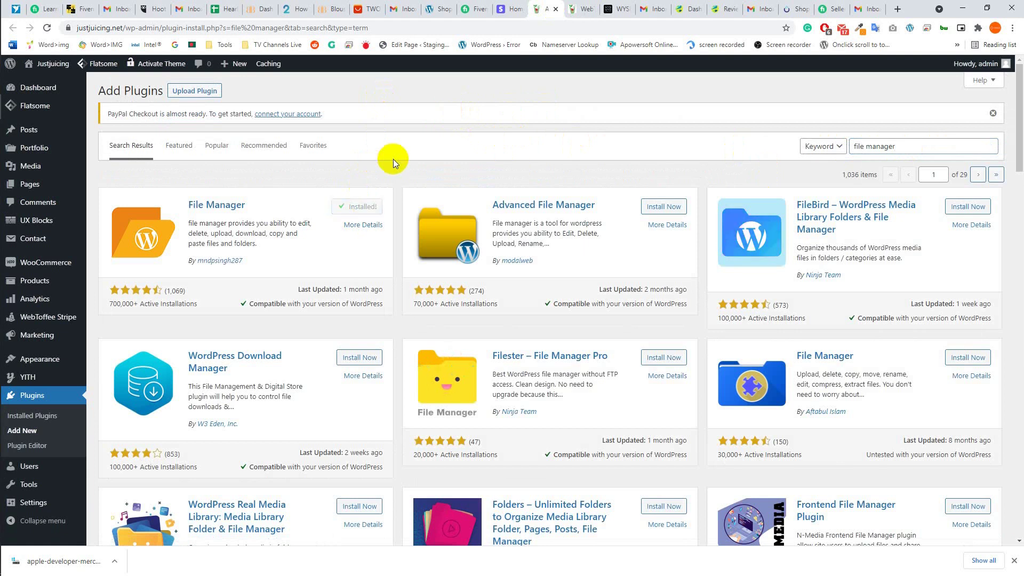
{"action": "left_click", "coordinate": [376, 211]}
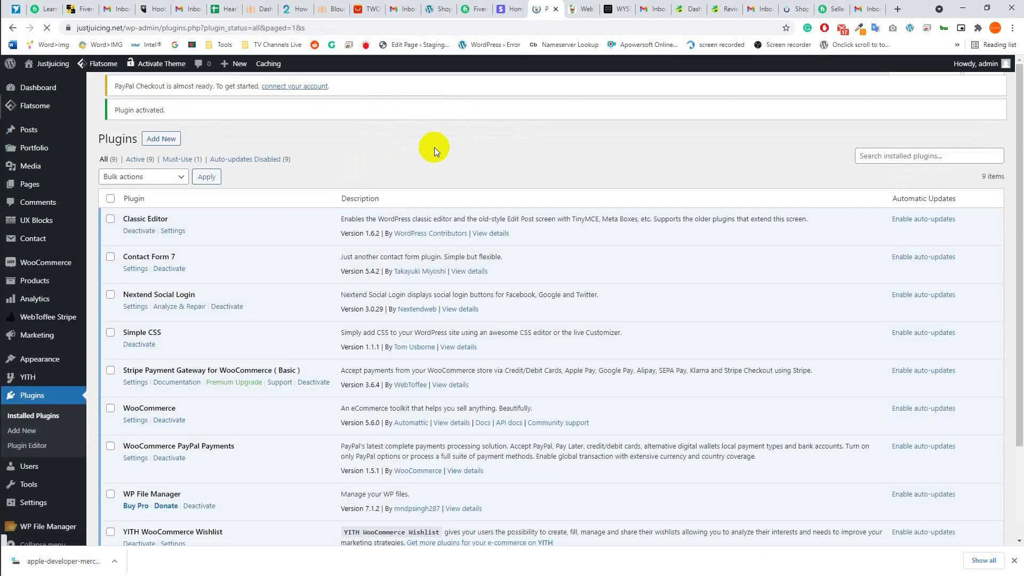
{"action": "scroll", "coordinate": [301, 211], "scroll_direction": "down", "scroll_amount": 1}
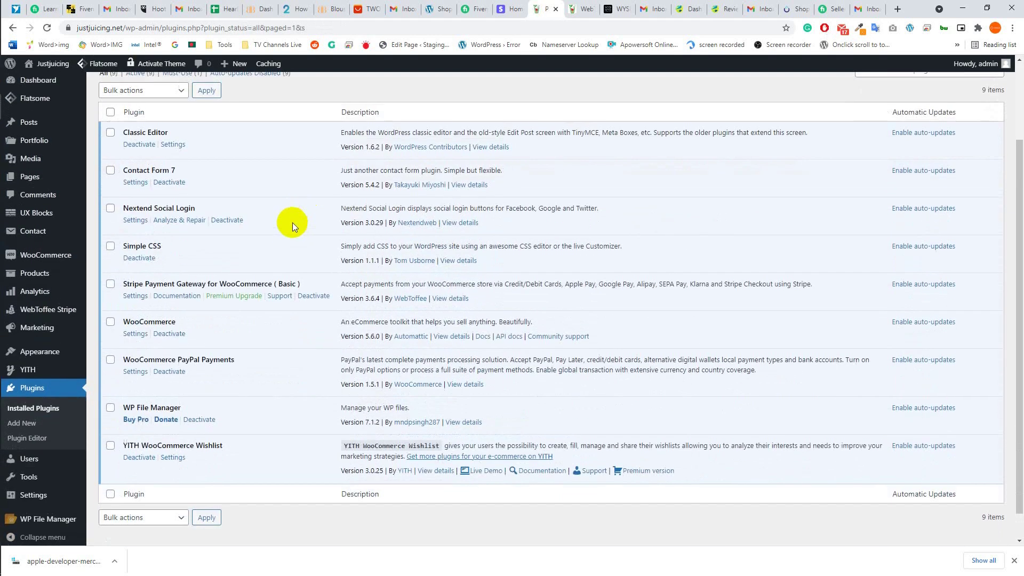
{"action": "scroll", "coordinate": [336, 203], "scroll_direction": "up", "scroll_amount": 1}
{"action": "scroll", "coordinate": [400, 188], "scroll_direction": "down", "scroll_amount": 1}
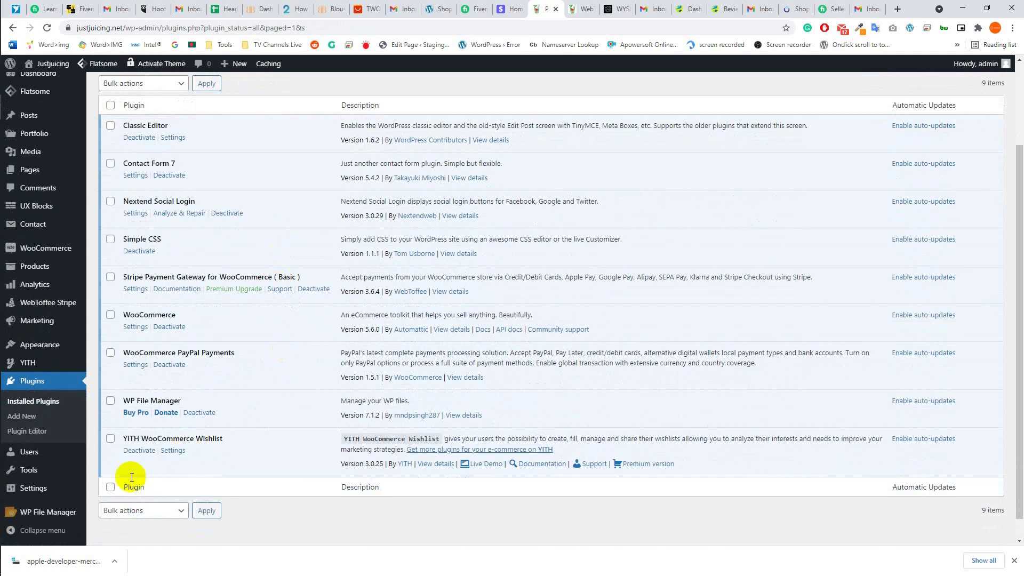
- Open the .well-known folder in WP File Manager to view its files
{"action": "left_click", "coordinate": [70, 515]}
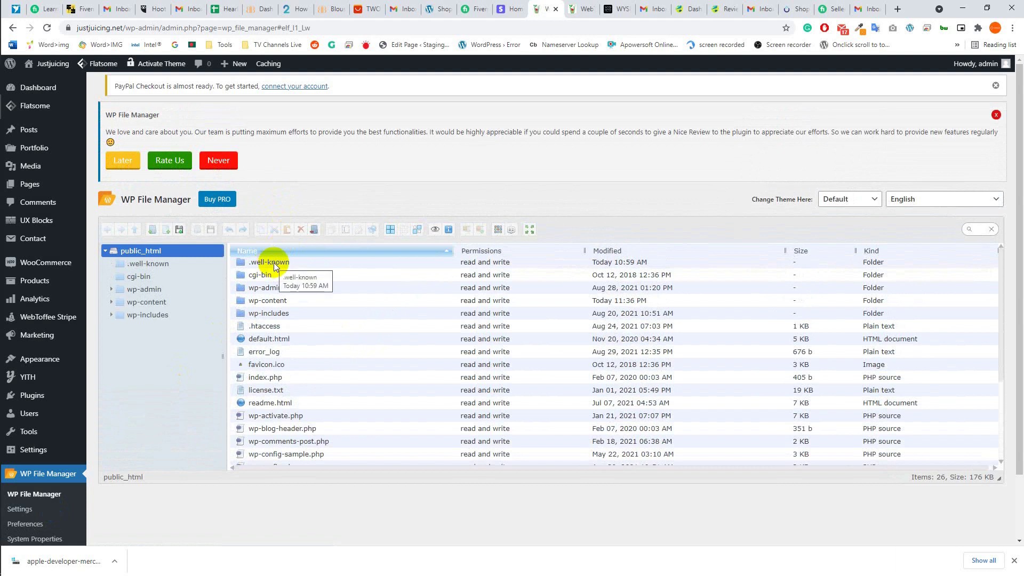
{"action": "left_click", "coordinate": [304, 264]}
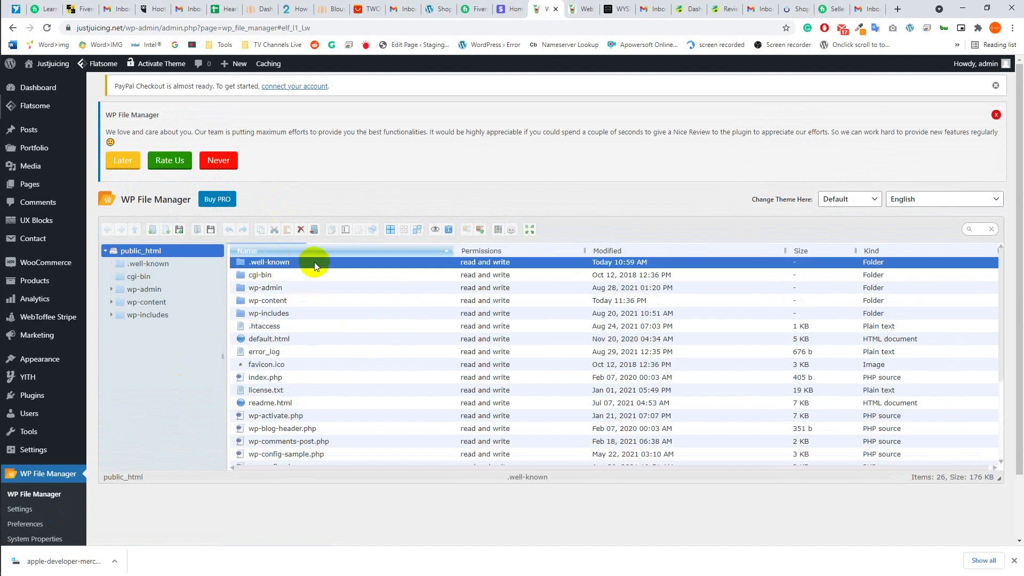
{"action": "double_click", "coordinate": [315, 261]}
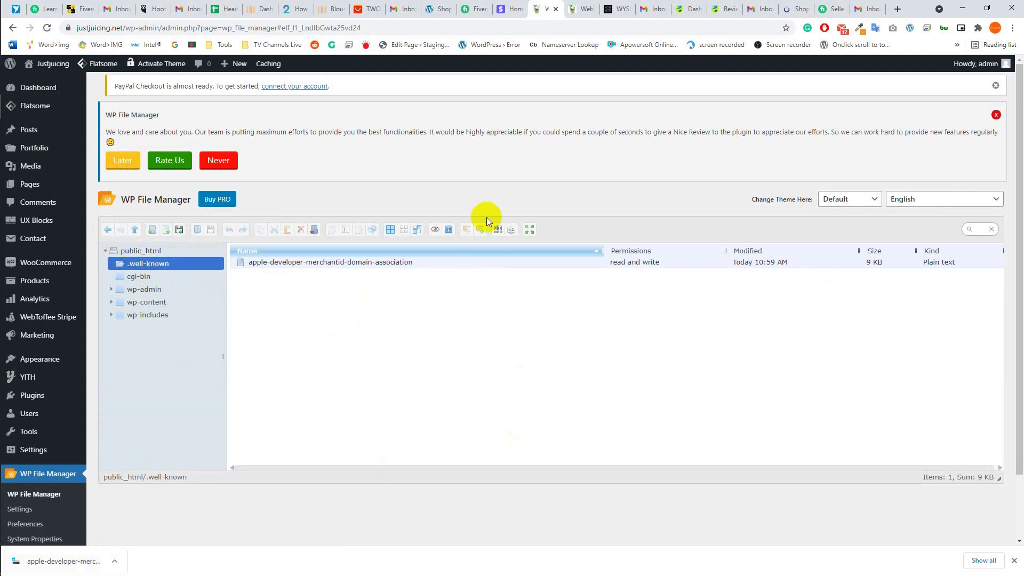
- Compare the .well-known folder with the WebToffee Stripe Apple Pay settings tab
{"action": "left_click", "coordinate": [582, 8]}
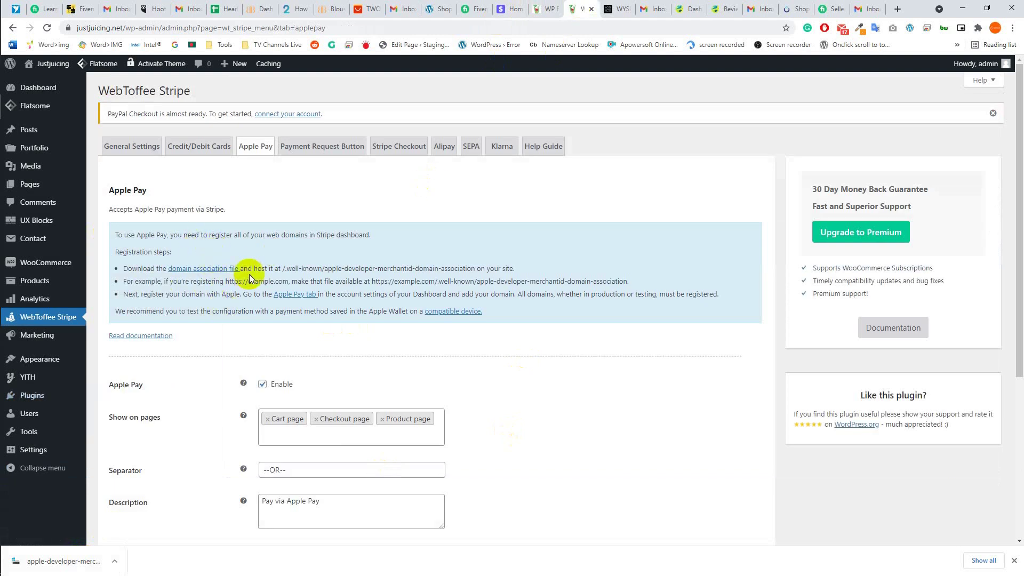
{"action": "left_click", "coordinate": [546, 8]}
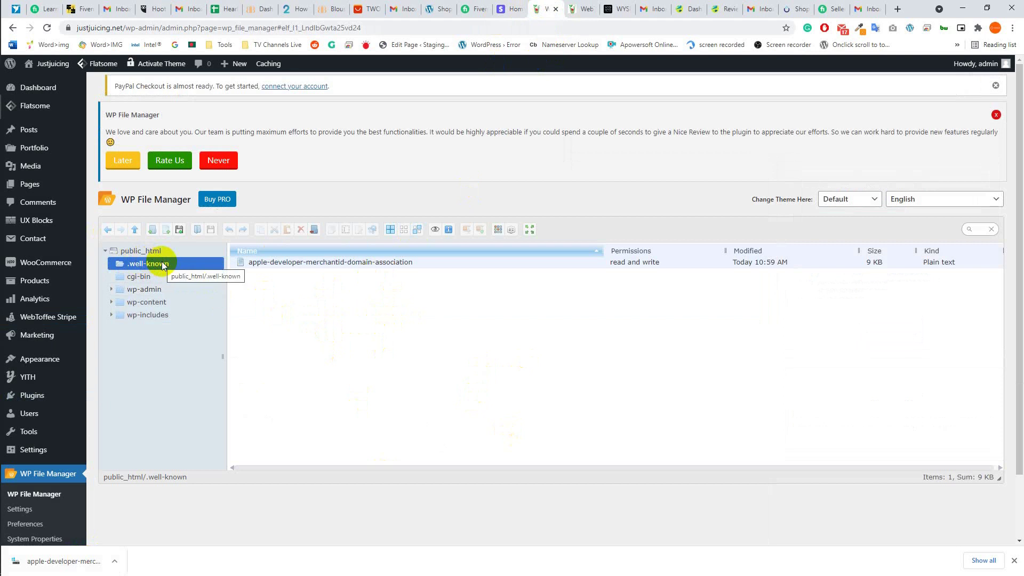
{"action": "left_click", "coordinate": [583, 8]}
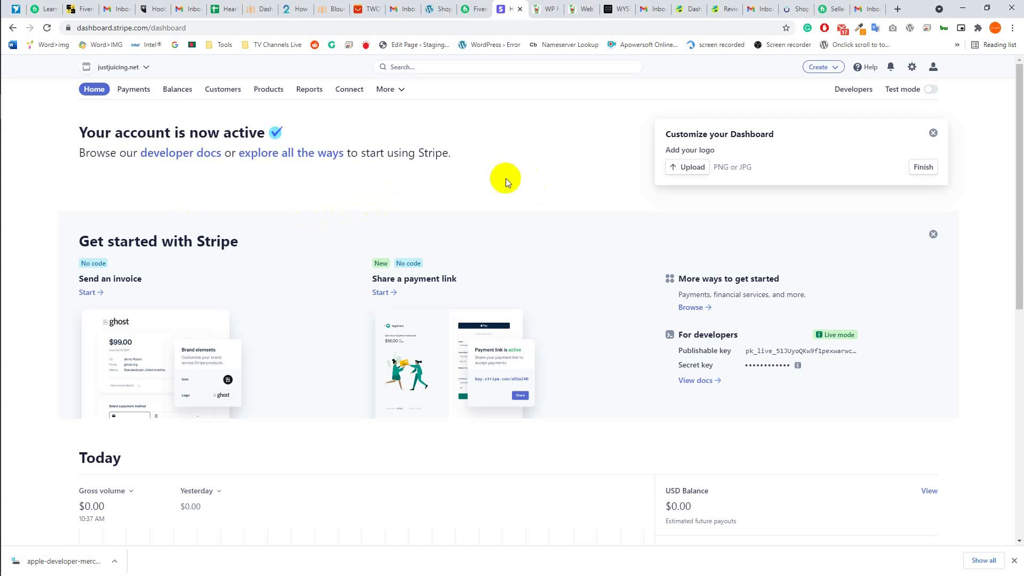
- Confirm justjuicing.net is listed in Stripe's Apple Pay domains, cancelling the Add new domain form
{"action": "left_click", "coordinate": [444, 68]}
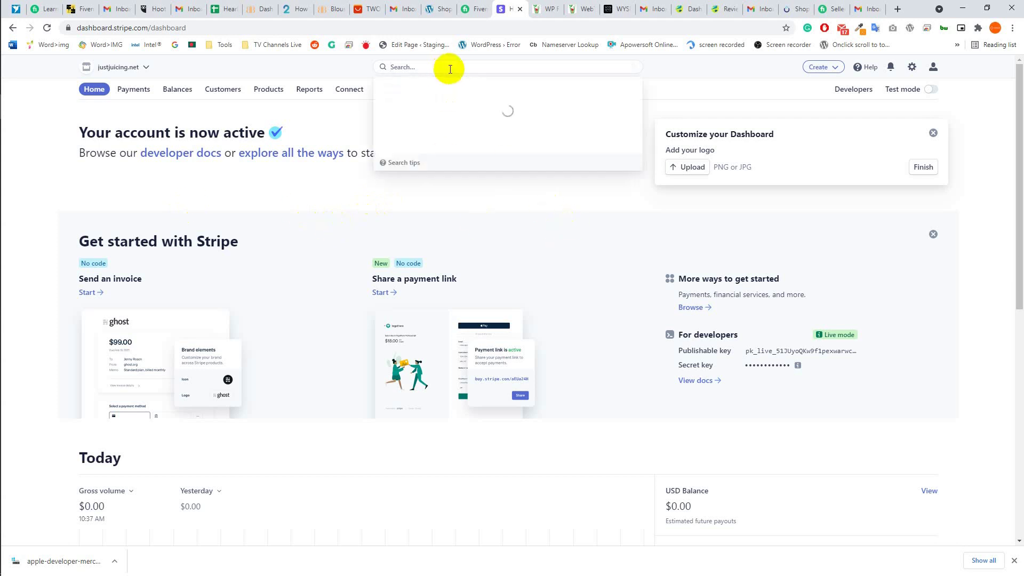
{"action": "type", "text": "apple"}
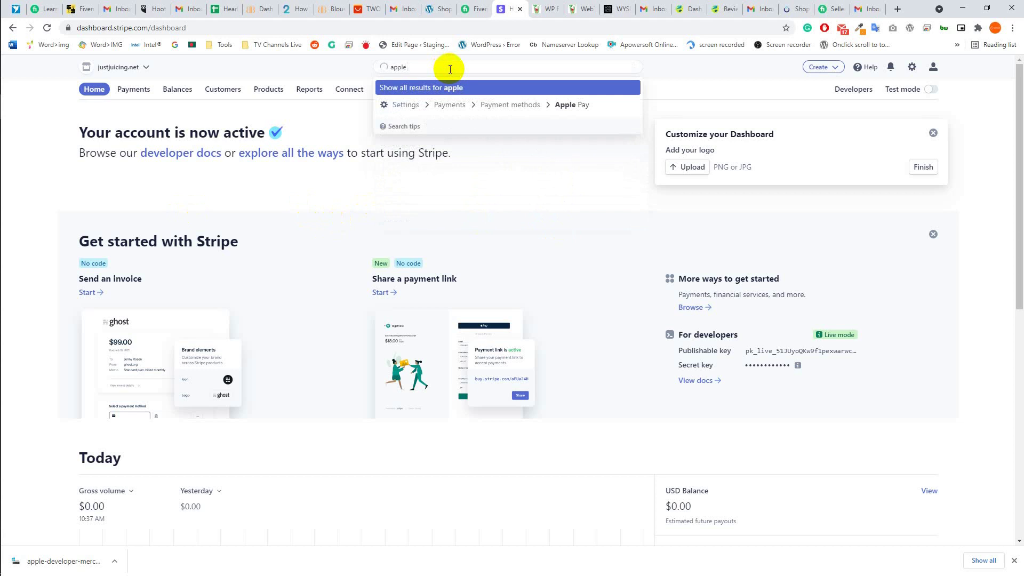
{"action": "type", "text": " pay"}
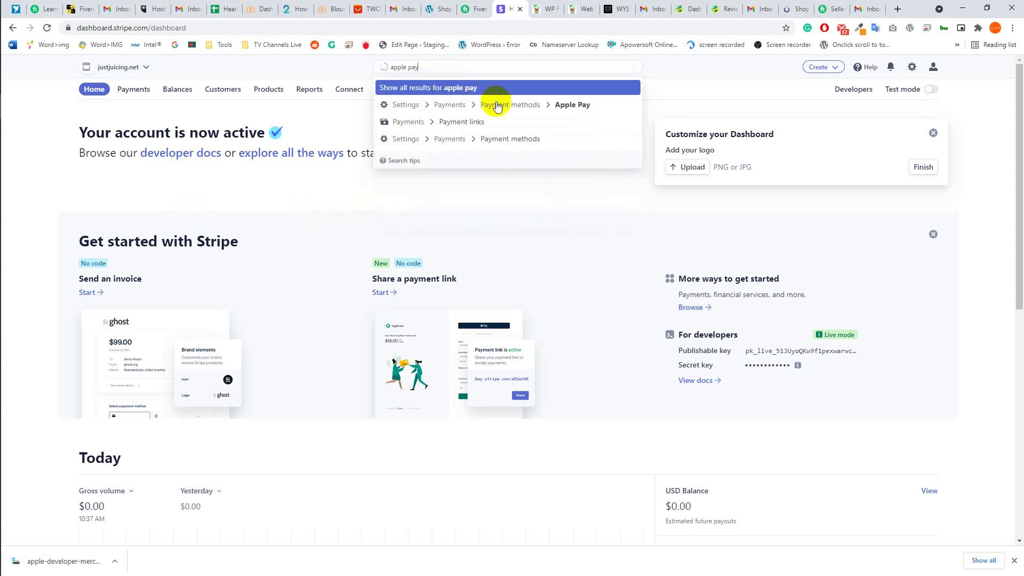
{"action": "left_click", "coordinate": [502, 109]}
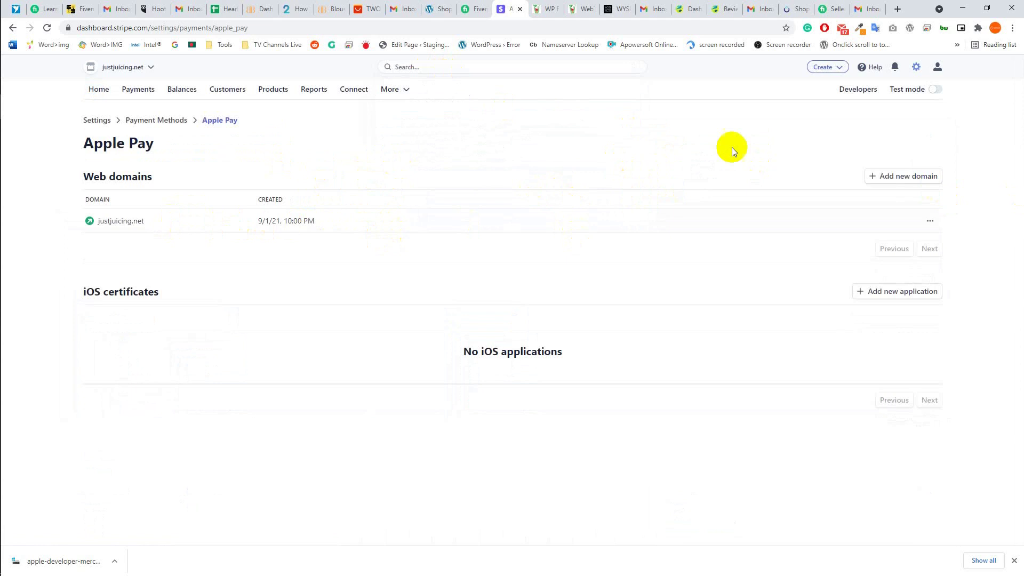
{"action": "left_click", "coordinate": [900, 176]}
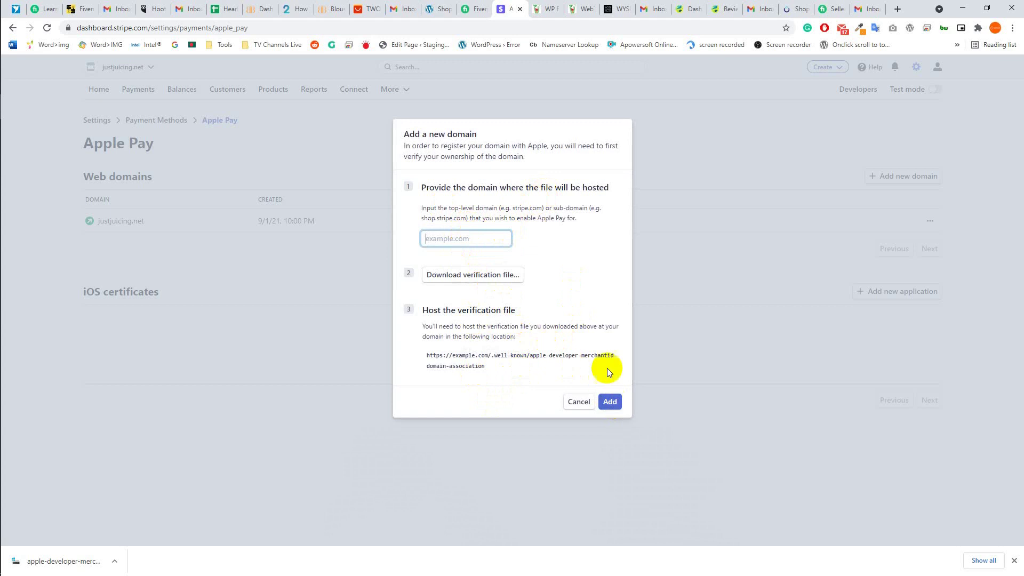
{"action": "left_click", "coordinate": [669, 259]}
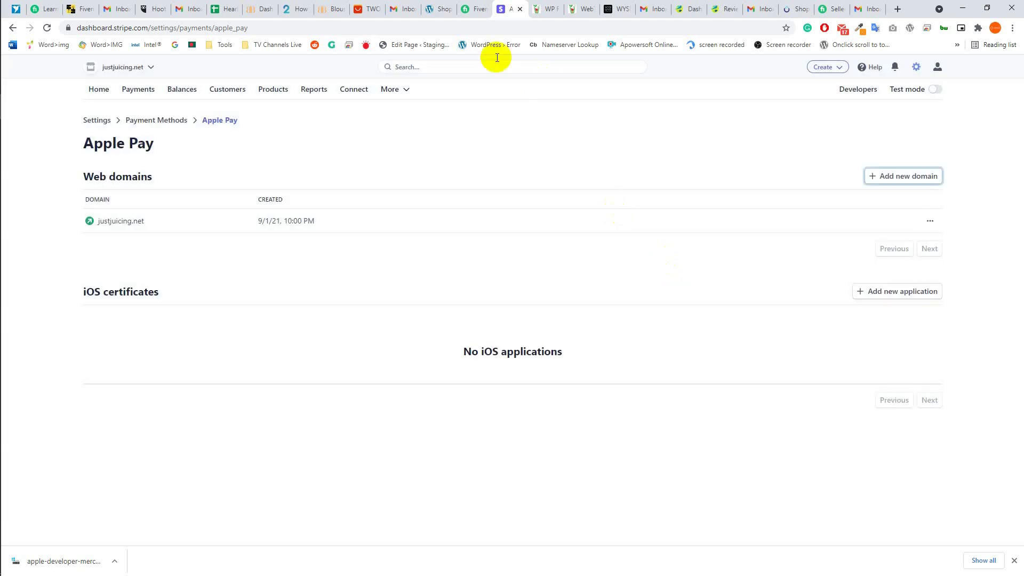
- Check the .well-known folder again, then review the WebToffee Stripe Apple Pay settings
{"action": "left_click", "coordinate": [543, 9]}
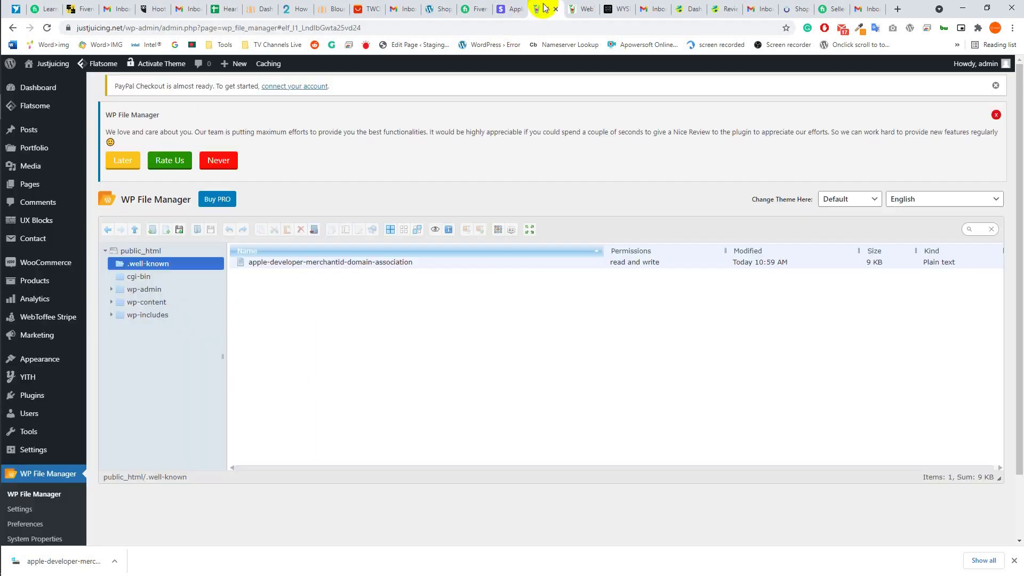
{"action": "left_click", "coordinate": [581, 9]}
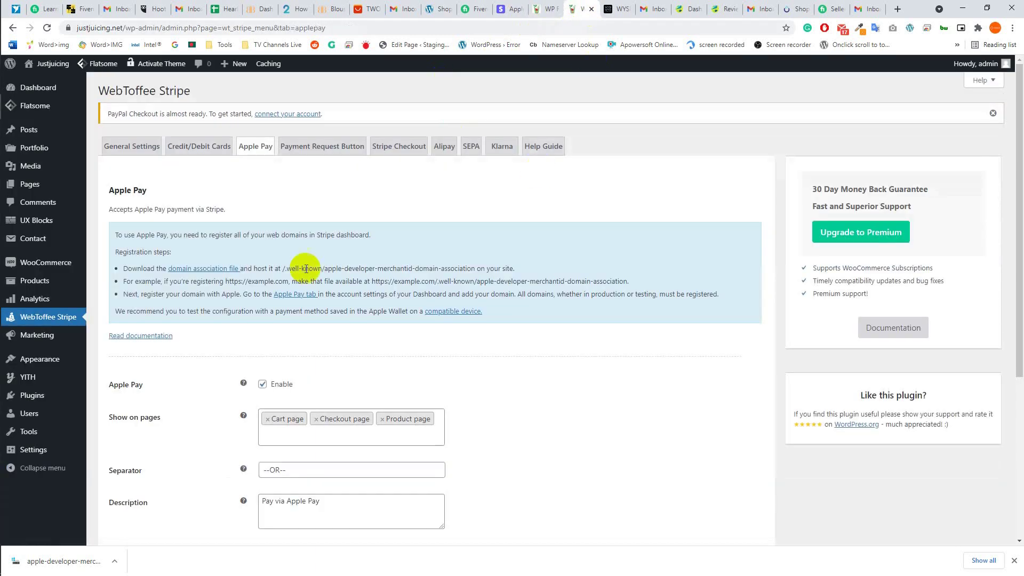
{"action": "mouse_move", "coordinate": [48, 317]}
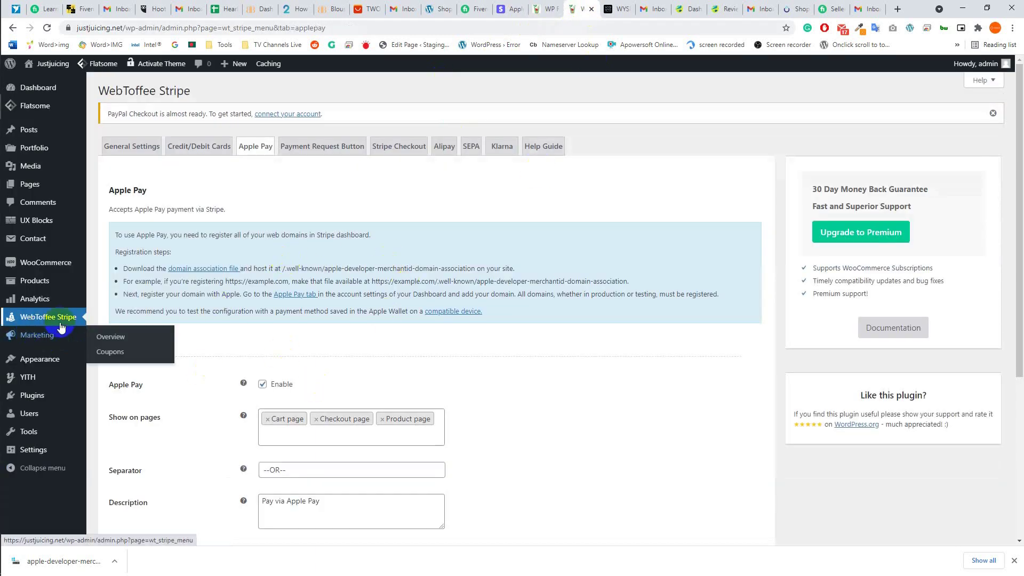
{"action": "scroll", "coordinate": [456, 315], "scroll_direction": "down", "scroll_amount": 2}
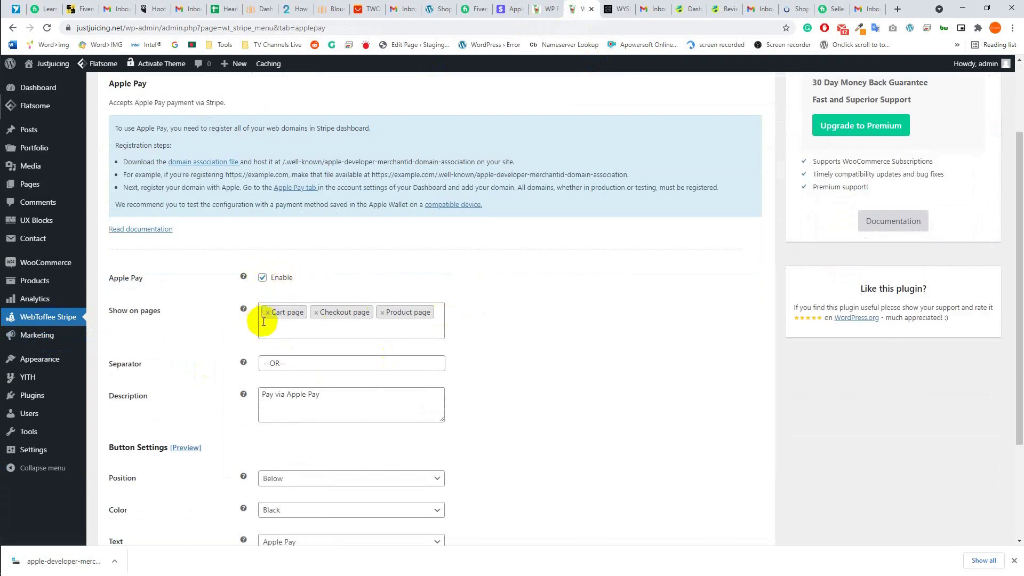
{"action": "scroll", "coordinate": [267, 318], "scroll_direction": "down", "scroll_amount": 1}
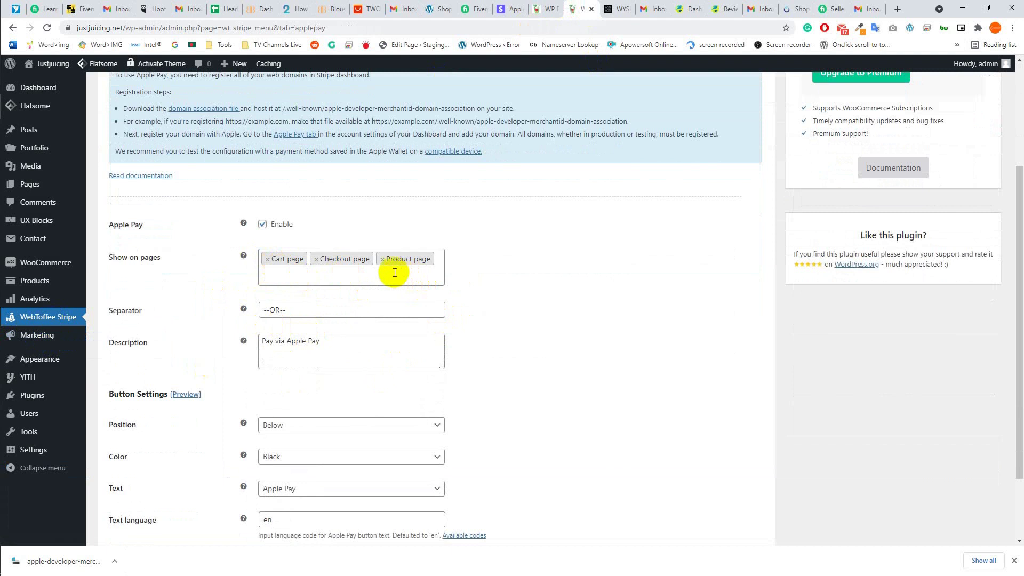
{"action": "scroll", "coordinate": [491, 314], "scroll_direction": "down", "scroll_amount": 2}
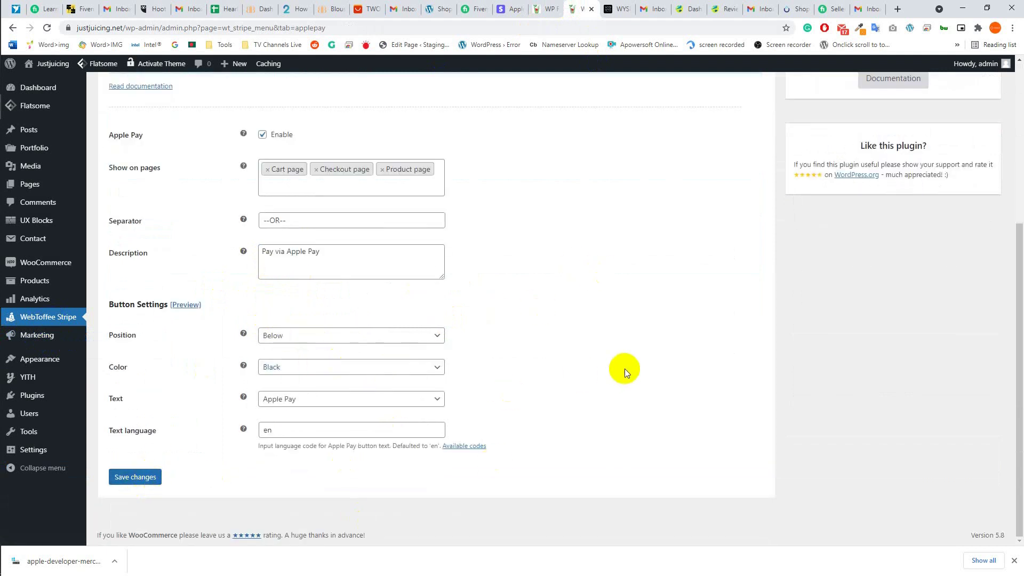
{"action": "scroll", "coordinate": [625, 369], "scroll_direction": "up", "scroll_amount": 2}
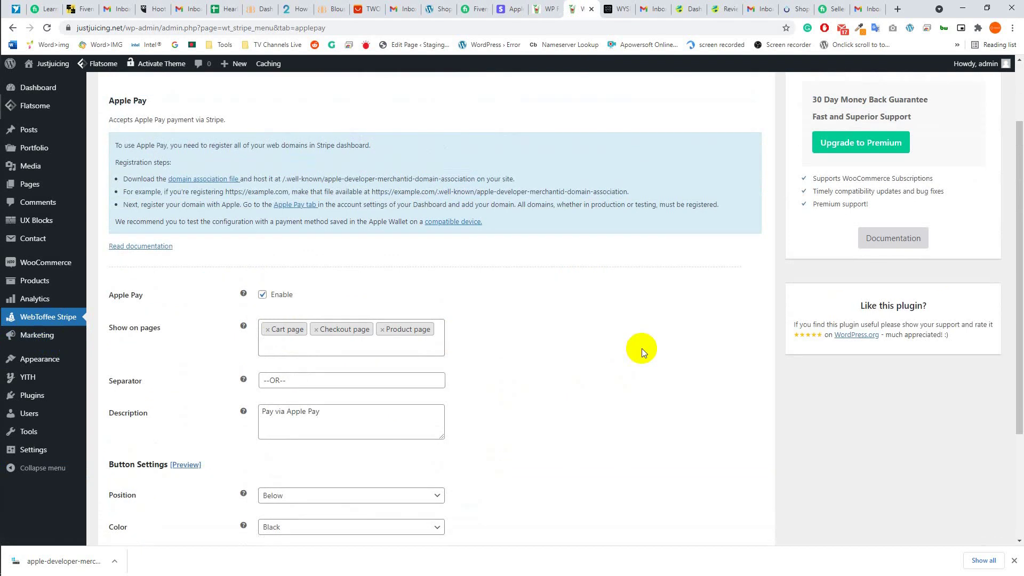
{"action": "scroll", "coordinate": [642, 349], "scroll_direction": "down", "scroll_amount": 2}
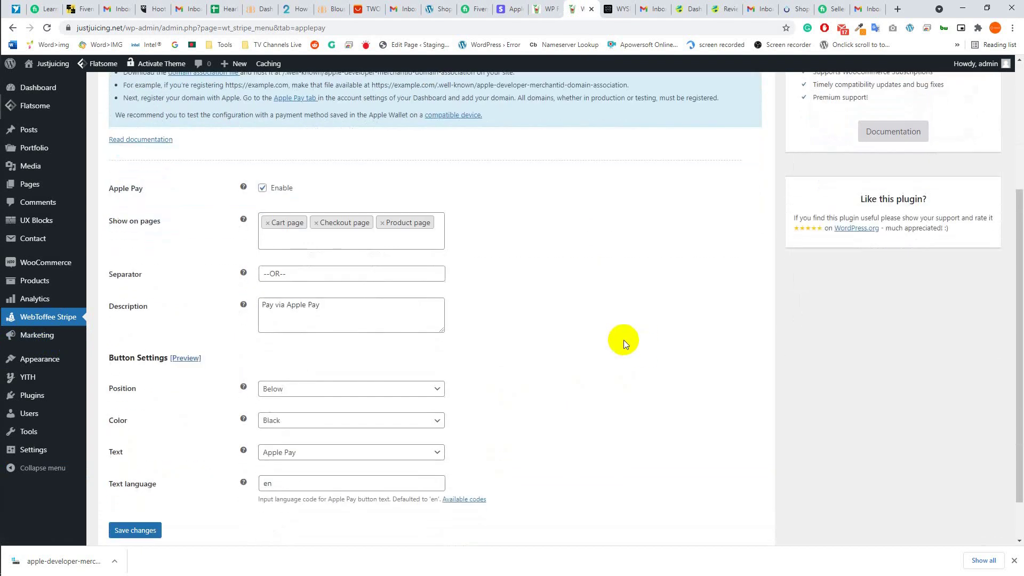
{"action": "scroll", "coordinate": [623, 340], "scroll_direction": "up", "scroll_amount": 1}
{"action": "scroll", "coordinate": [623, 342], "scroll_direction": "up", "scroll_amount": 2}
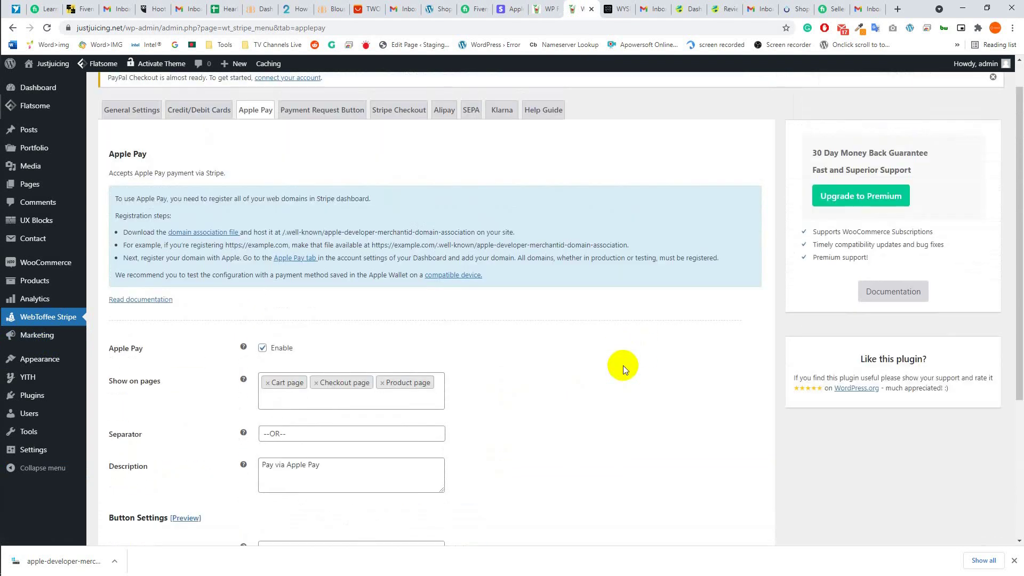